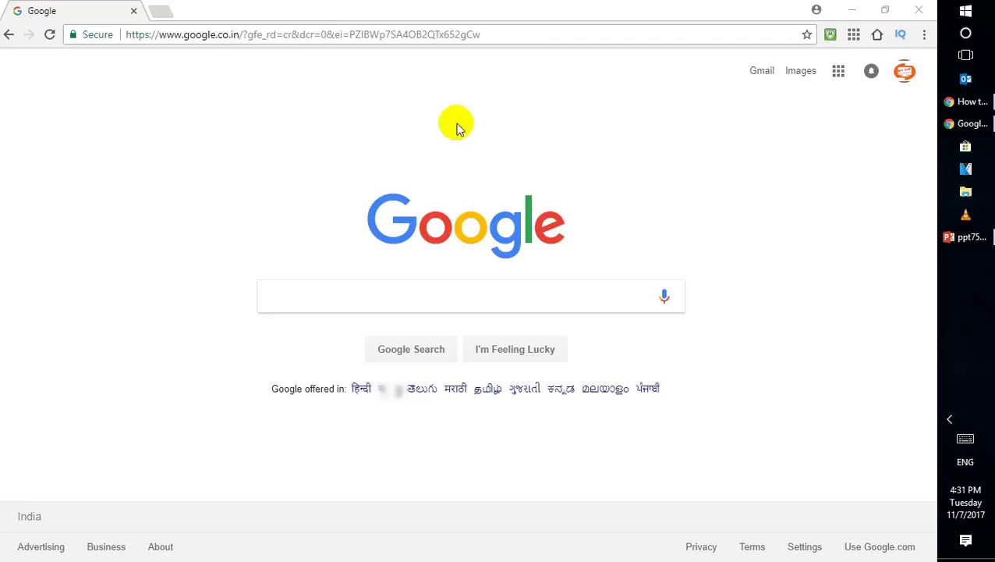
Go to skype.com in Chrome and open its Skype for computer download page
click(325, 35)
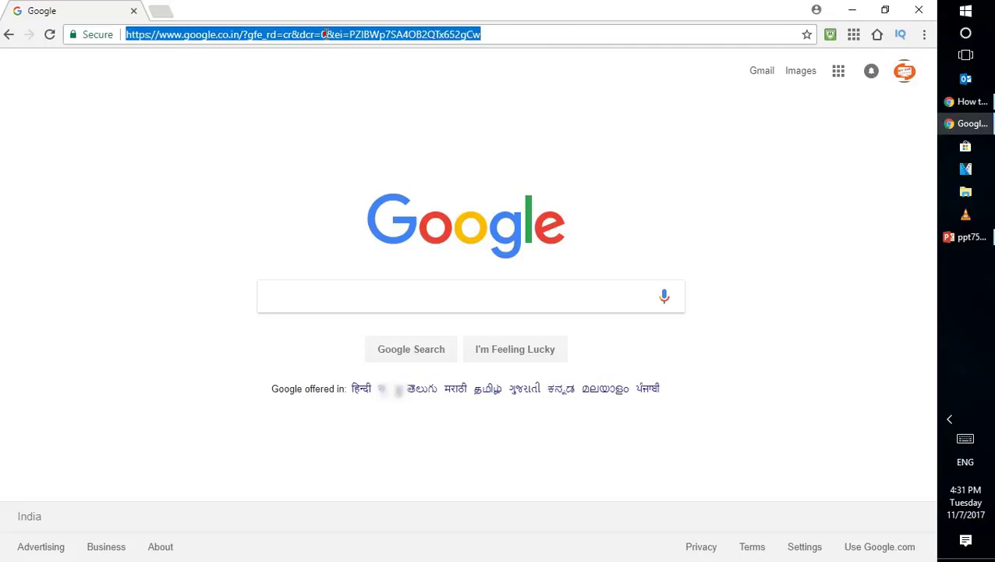
text(skype.com)
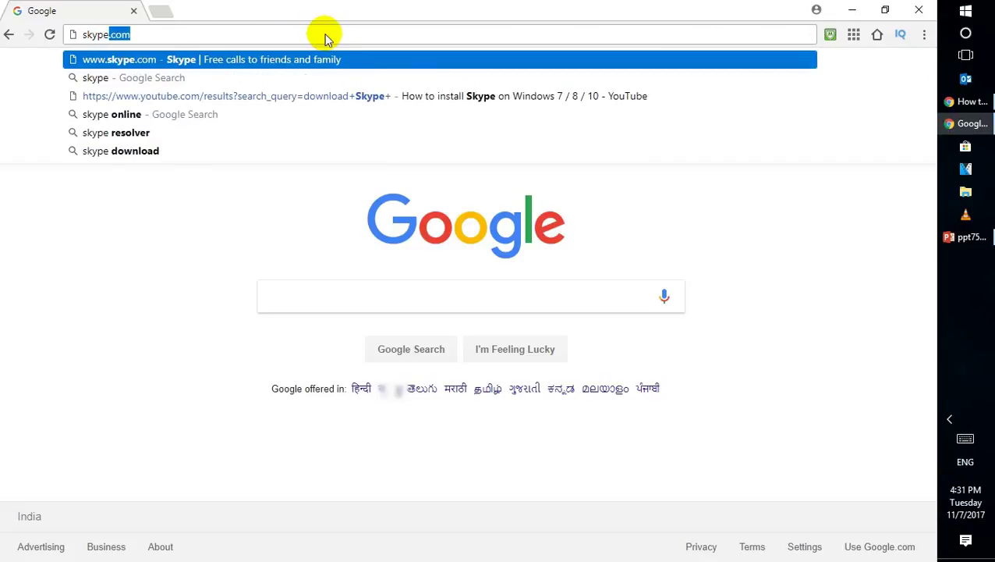
key(End)
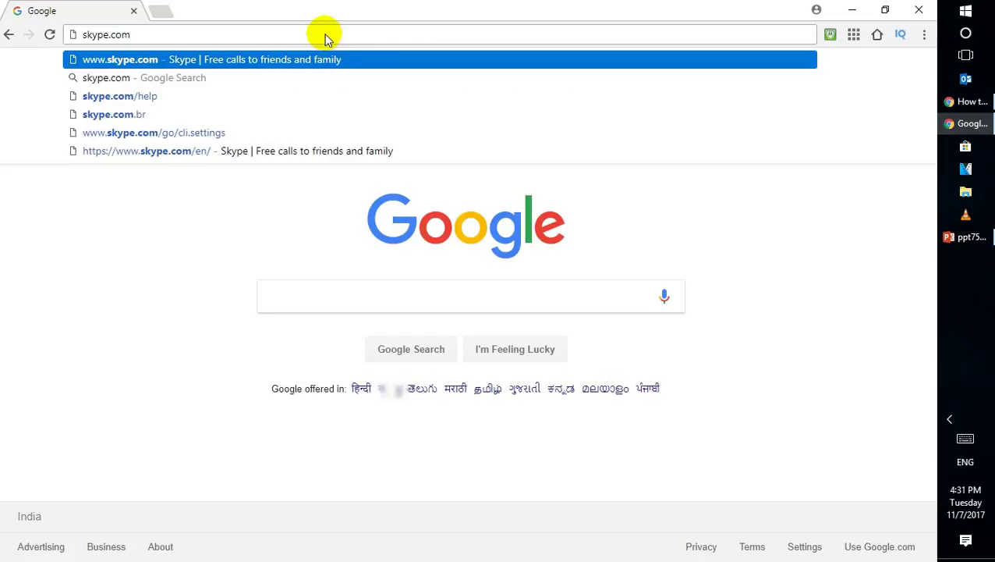
key(Return)
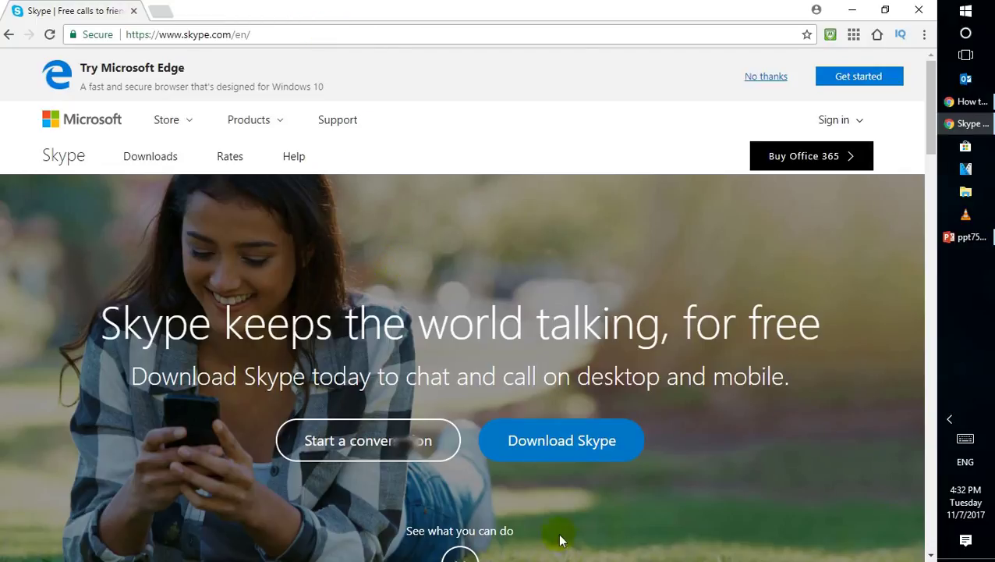
click(599, 454)
click(585, 438)
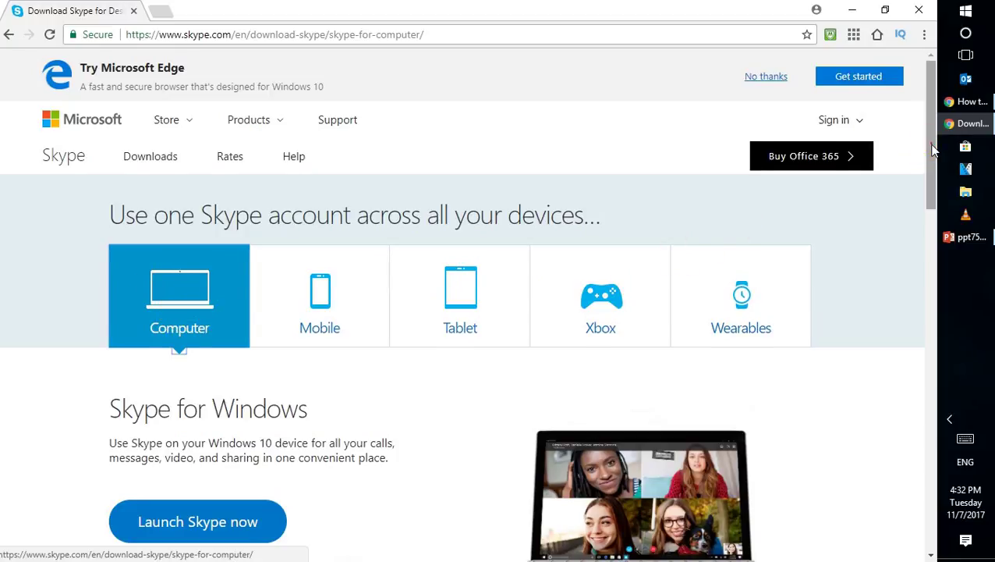
Download the classic Skype for Windows installer, SkypeSetup.exe, from the download page
drag(932, 161, 924, 249)
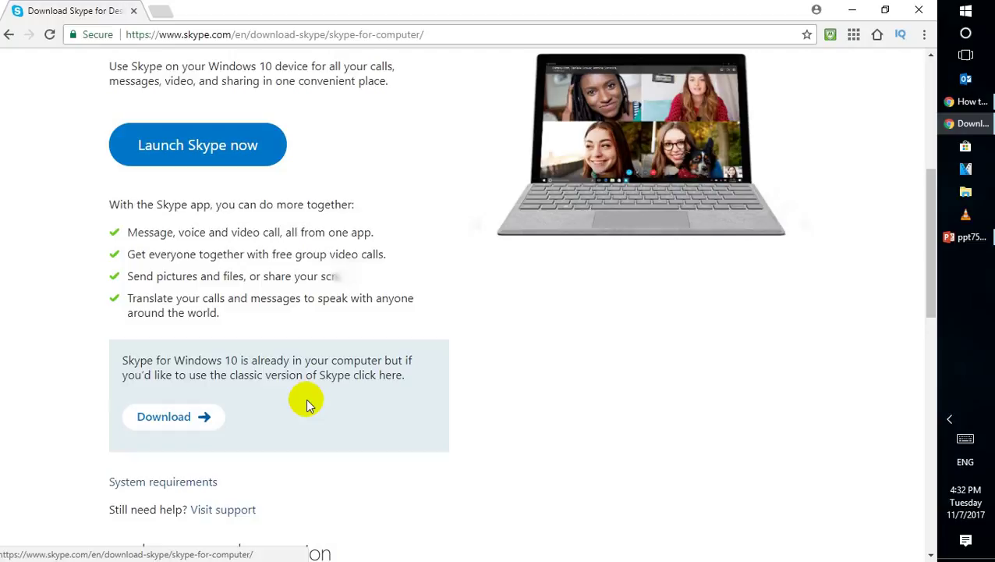
click(178, 421)
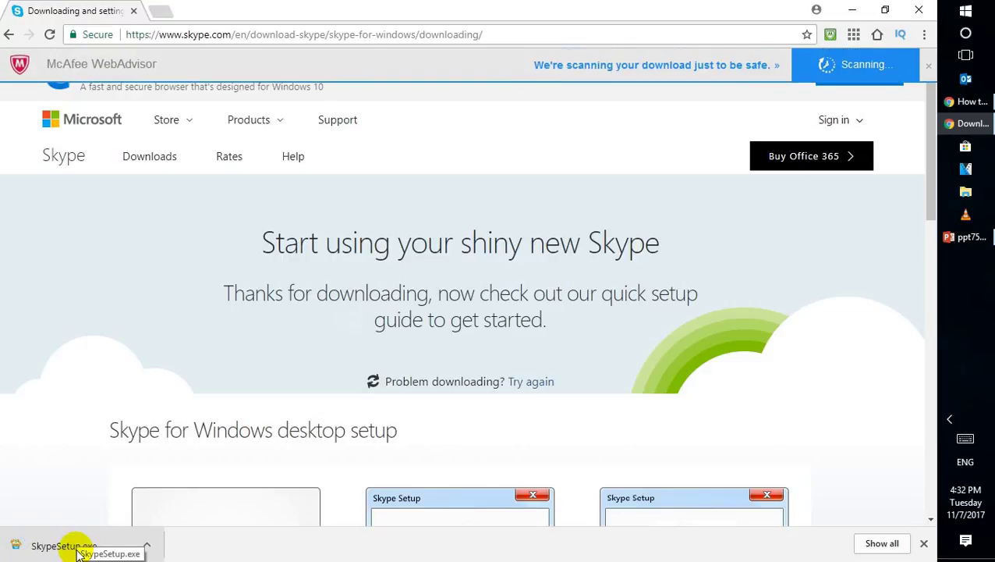
Run SkypeSetup.exe, keep English as the installer language, and reveal More Options
click(78, 549)
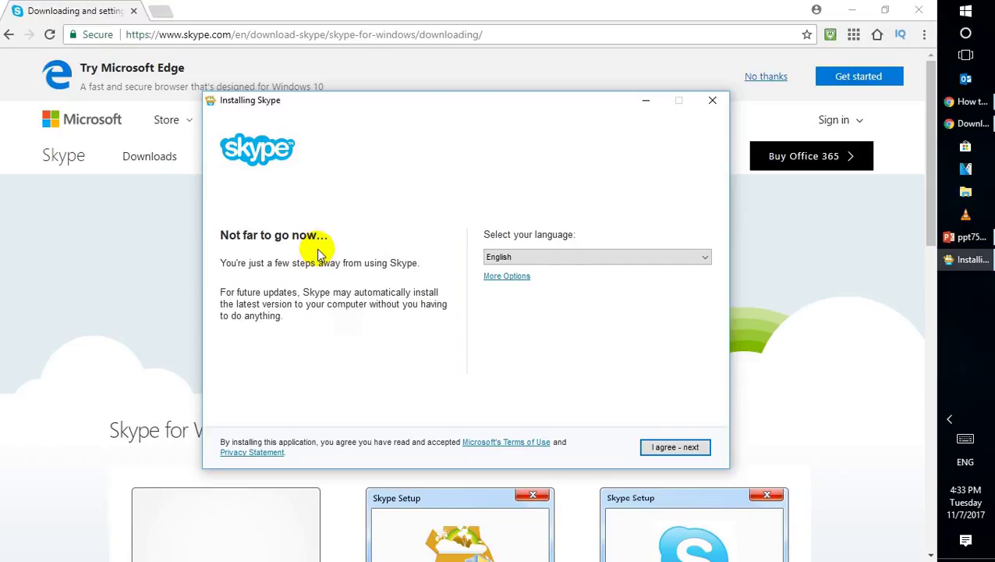
click(556, 261)
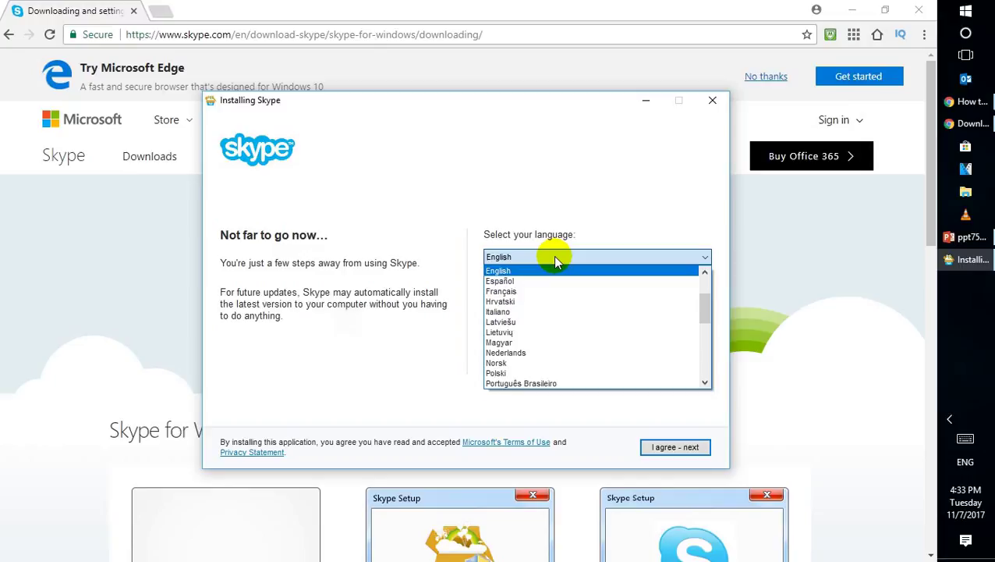
click(554, 258)
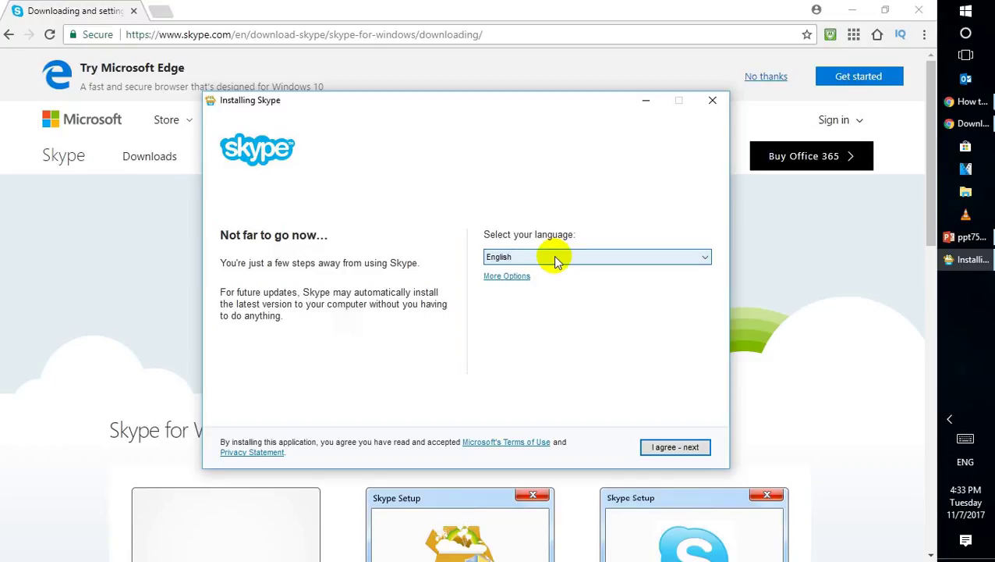
click(519, 278)
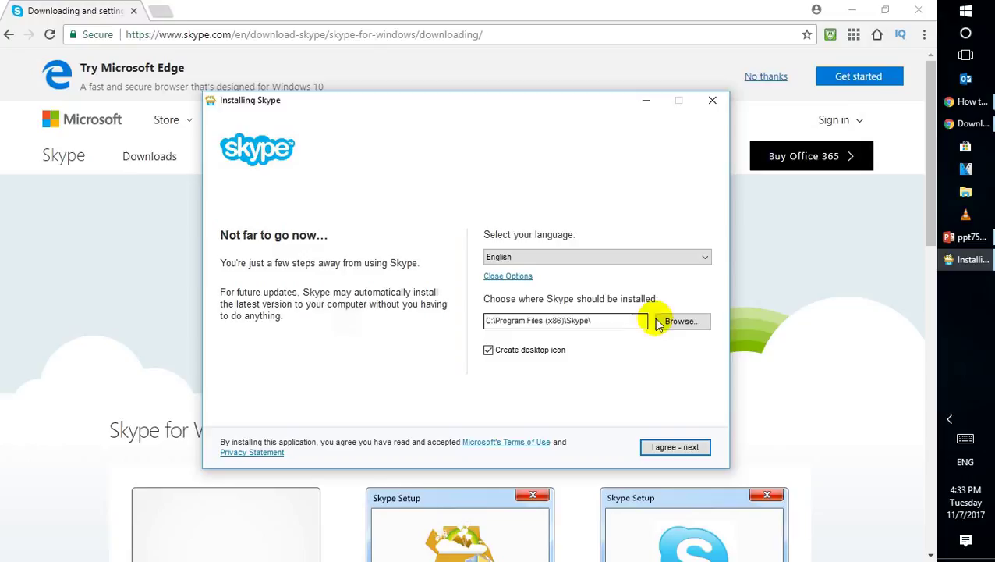
Keep the default C:\Program Files (x86)\Skype\ folder and desktop icon, and accept the terms
click(686, 320)
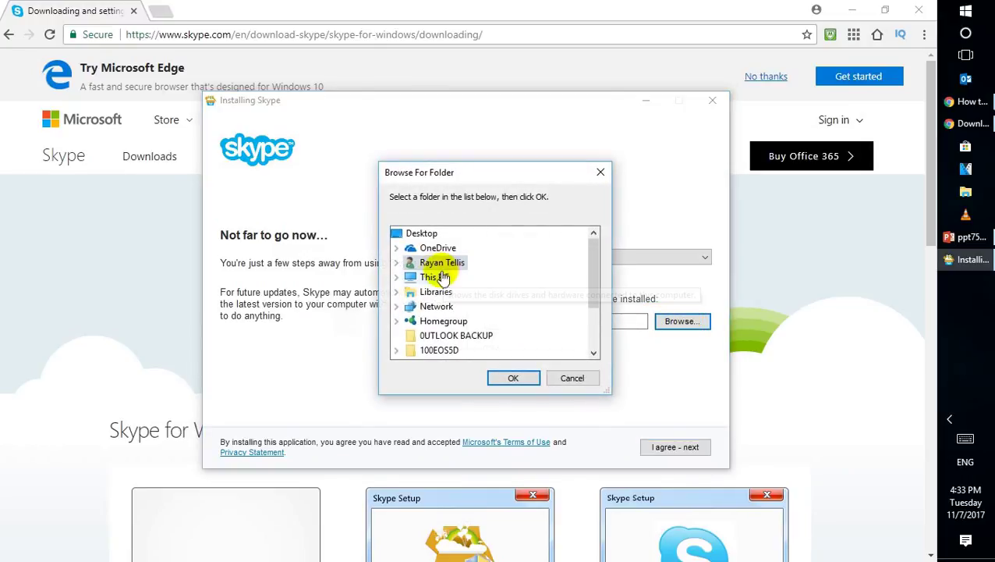
click(600, 172)
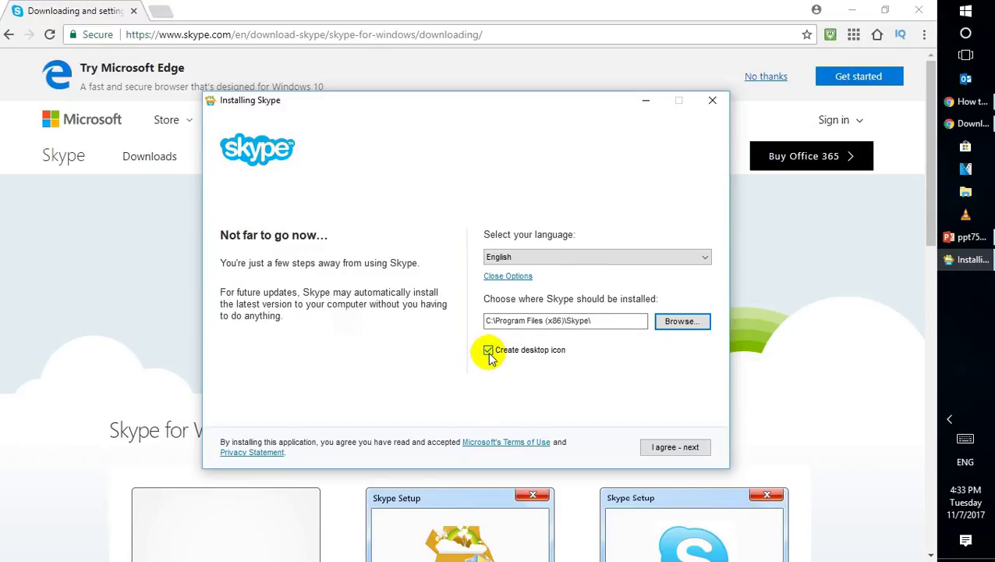
click(676, 448)
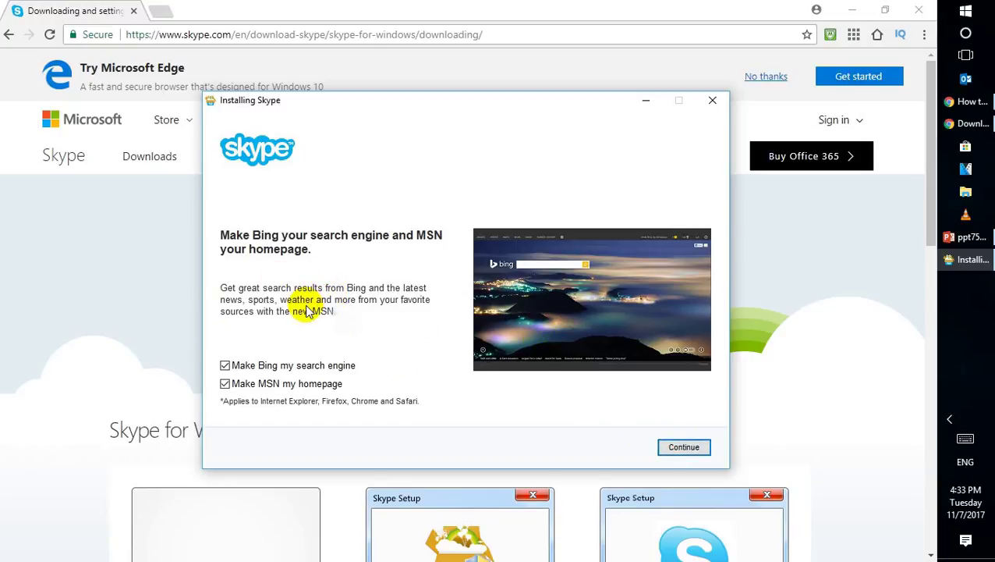
Untick the Bing search engine and MSN homepage offers, then install Skype
click(225, 367)
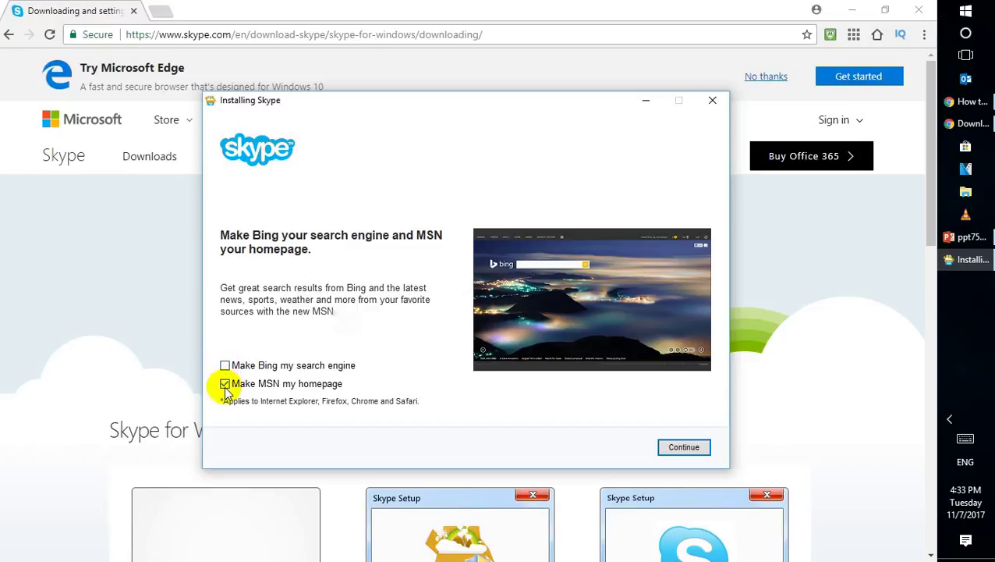
click(224, 384)
click(690, 447)
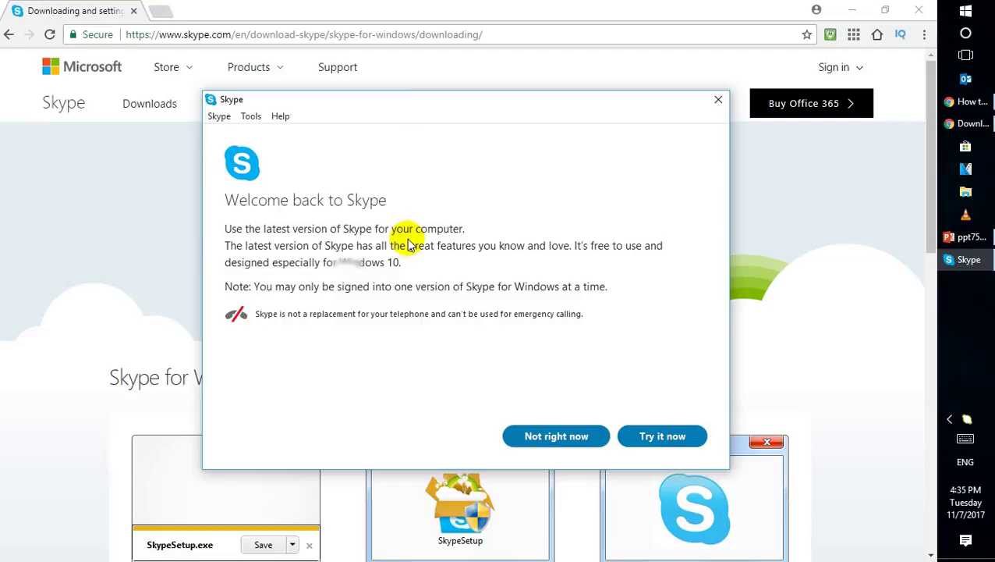
Decline the Windows 10 Skype upgrade and submit the Microsoft account e-mail for sign-in
click(593, 442)
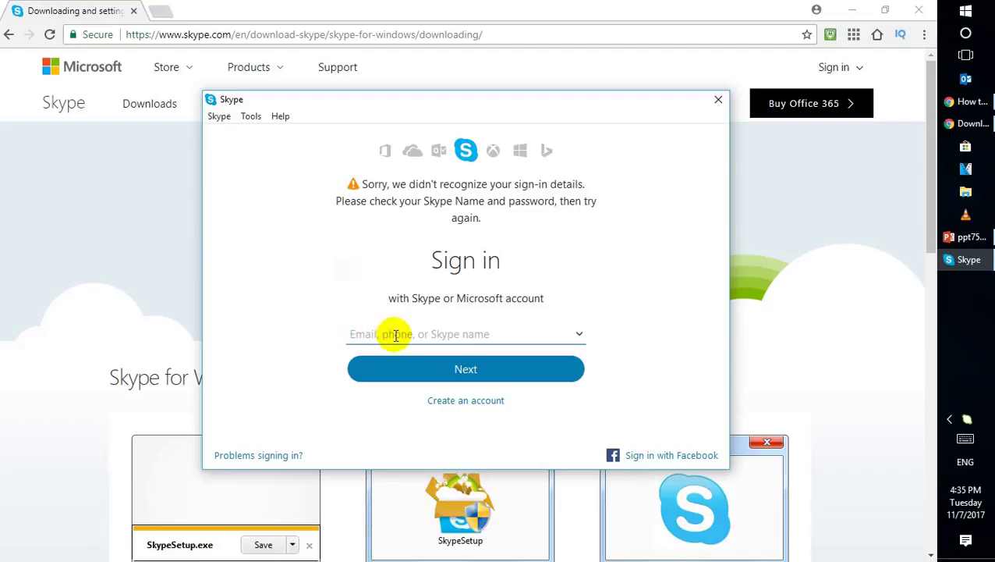
click(395, 335)
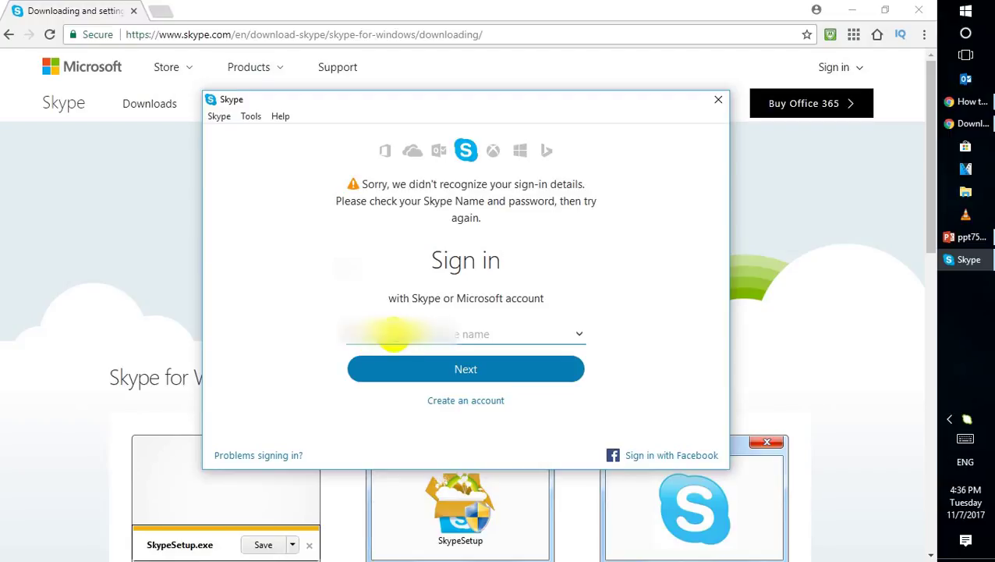
key(ctrl+v)
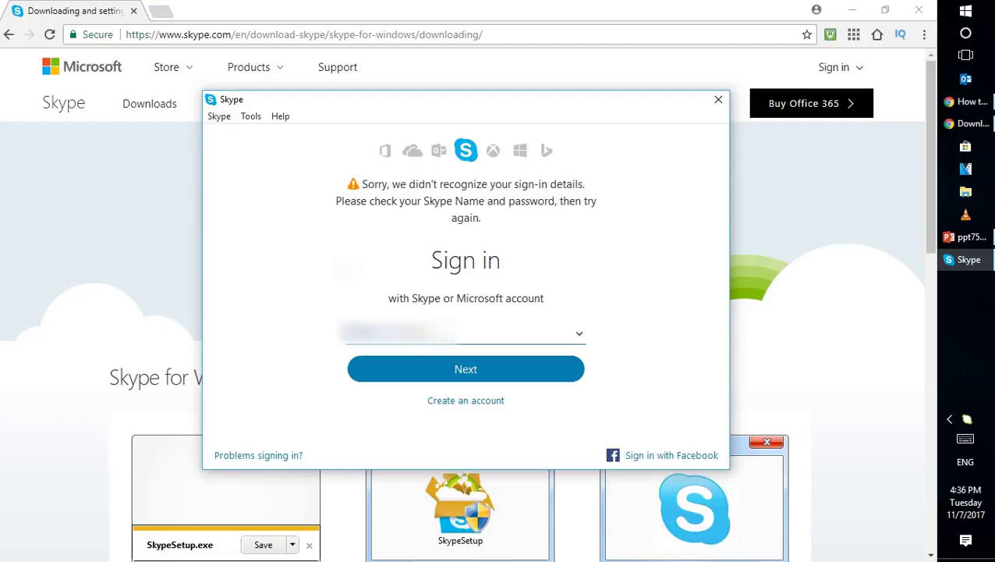
text(ail.com)
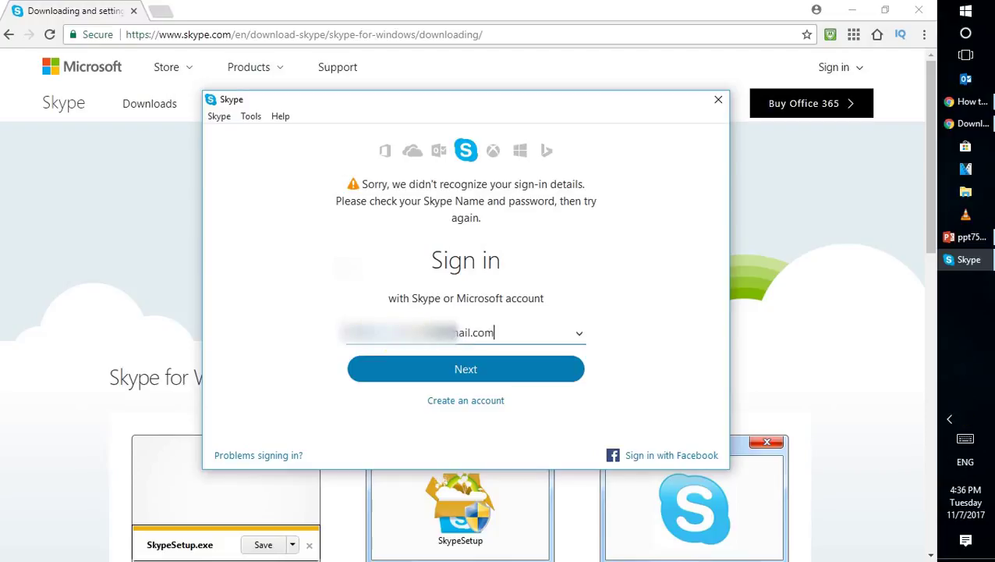
key(Return)
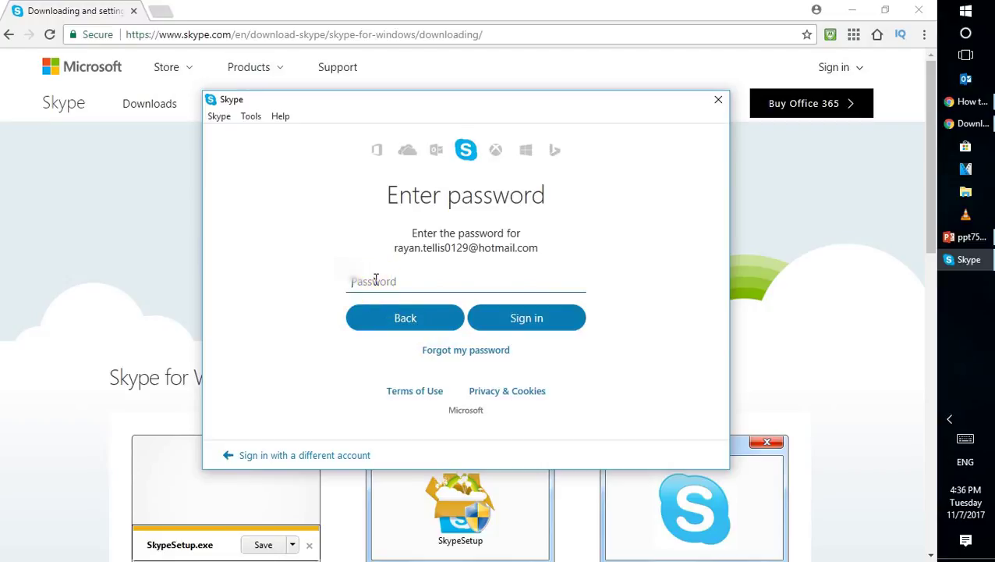
Enter the account password, then retype it after the incorrect-password error and sign in
text(••••••••)
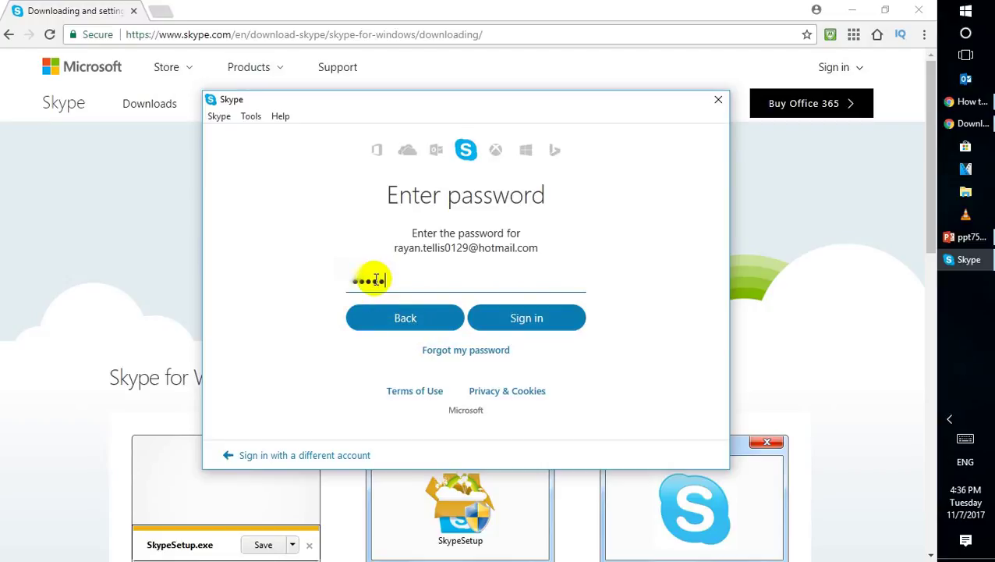
text(•)
key(Return)
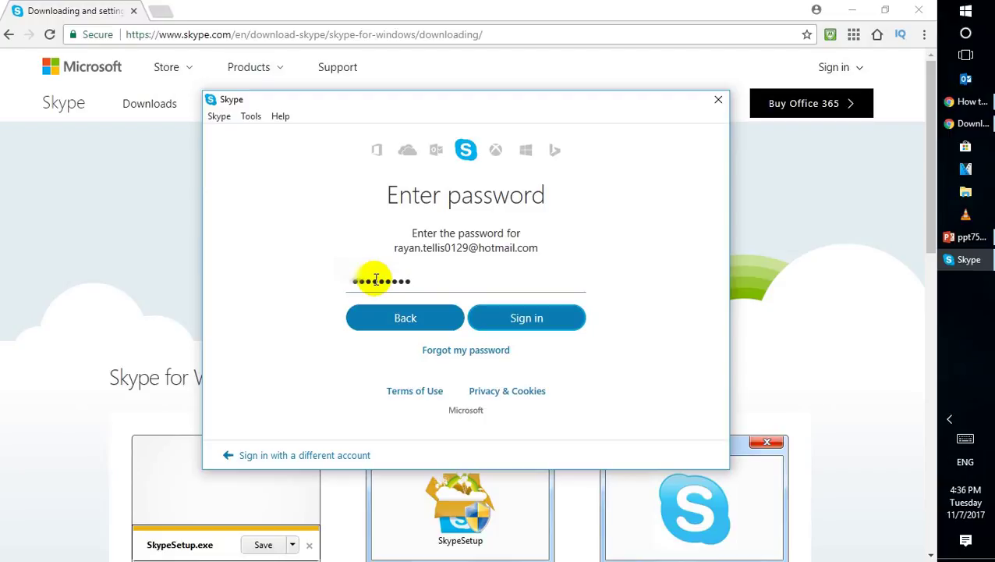
click(524, 318)
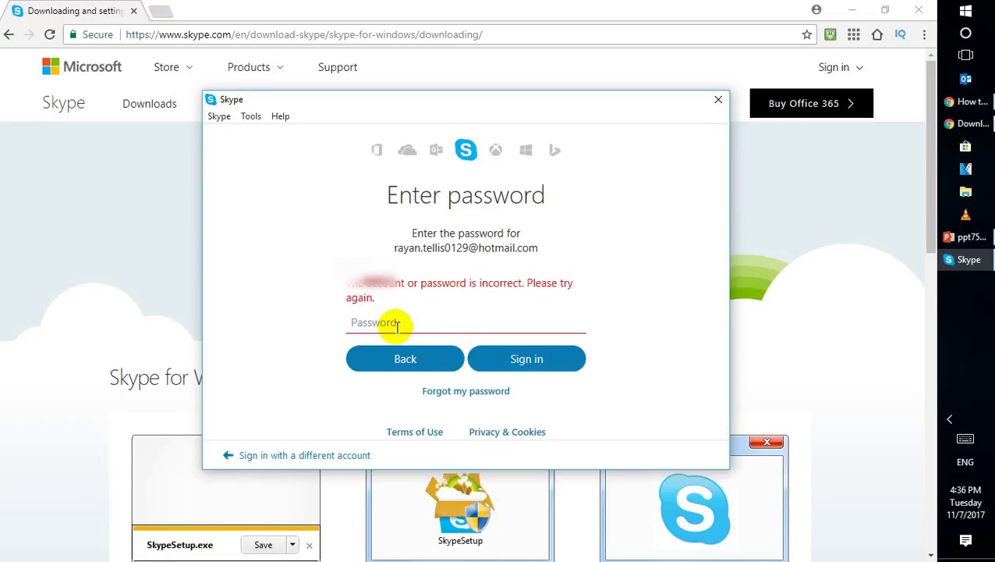
text(12)
key(BackSpace)
key(BackSpace)
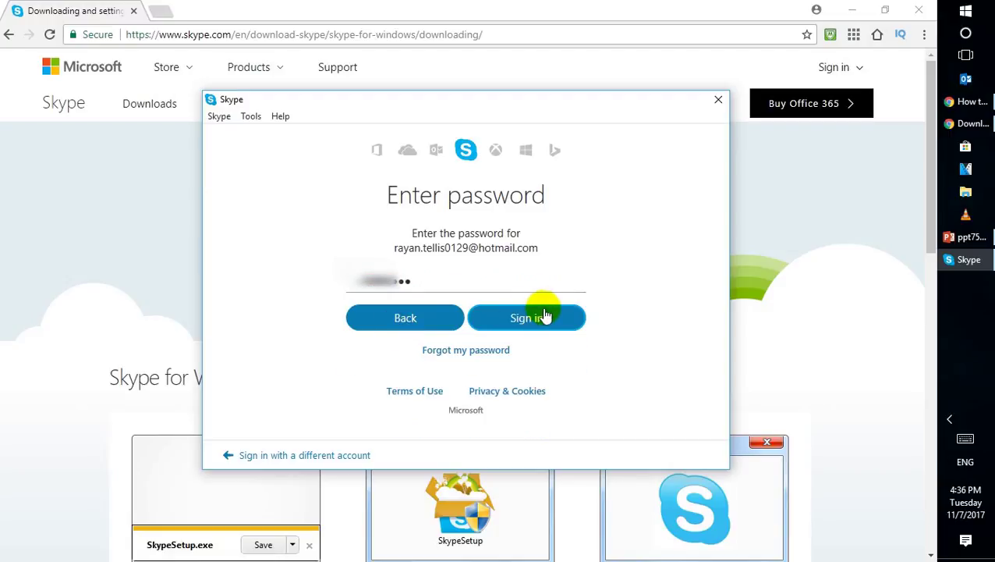
click(538, 320)
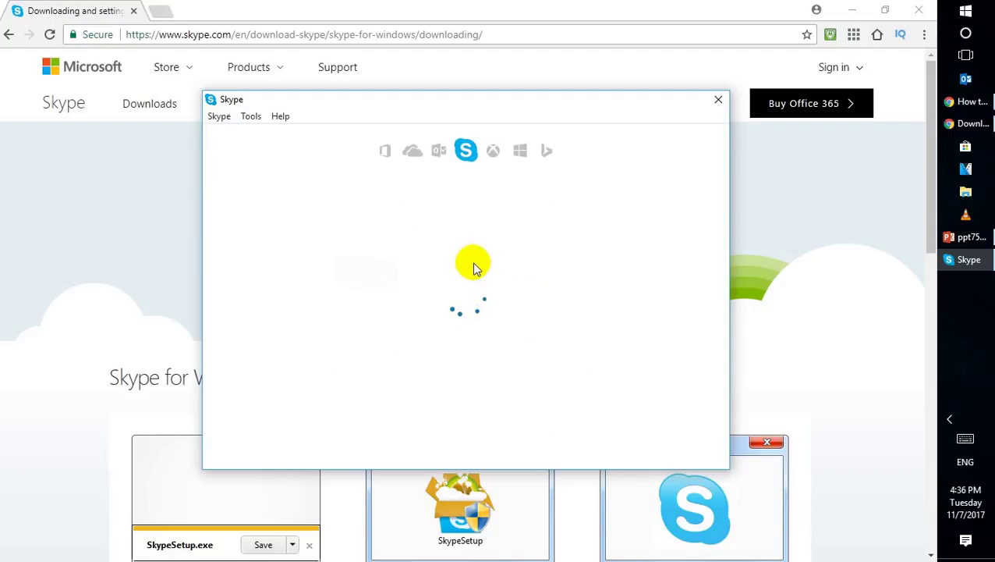